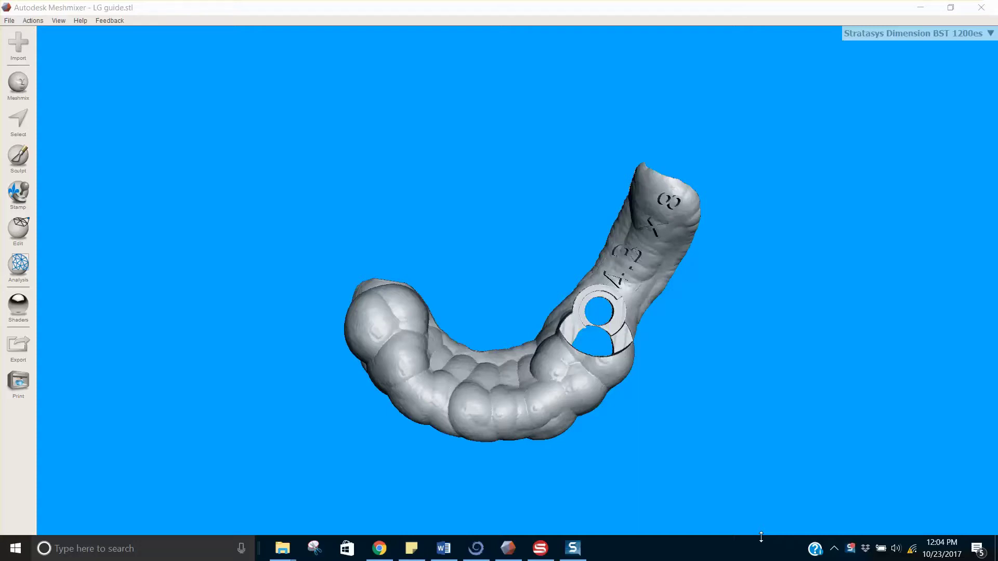
Step: Examine the dental surgical guide from above, the side and close up around the sleeve hole
left_click(838, 476)
right_click_drag(650, 473, 566, 450)
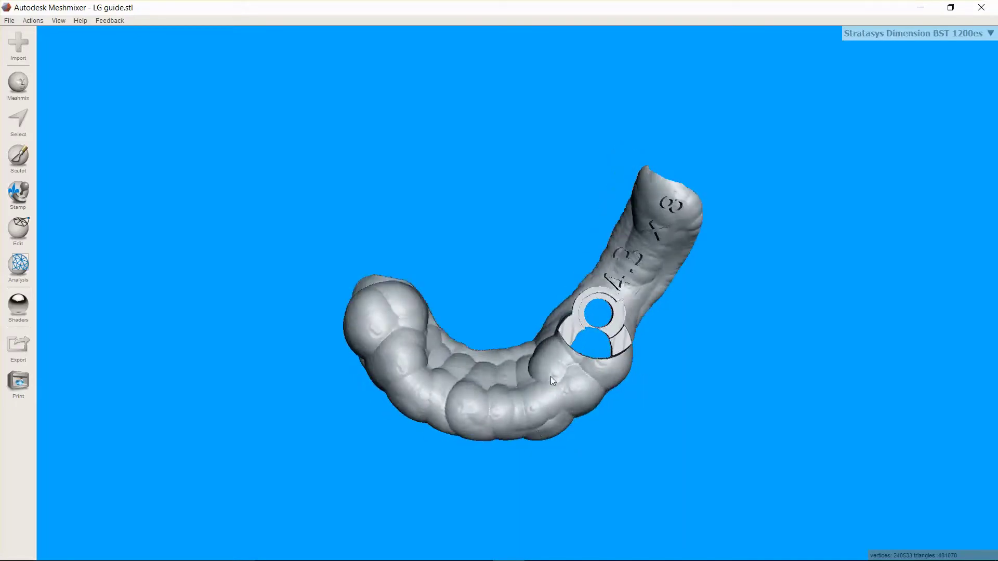
right_click_drag(550, 376, 550, 376)
scroll(553, 368, "up", 5)
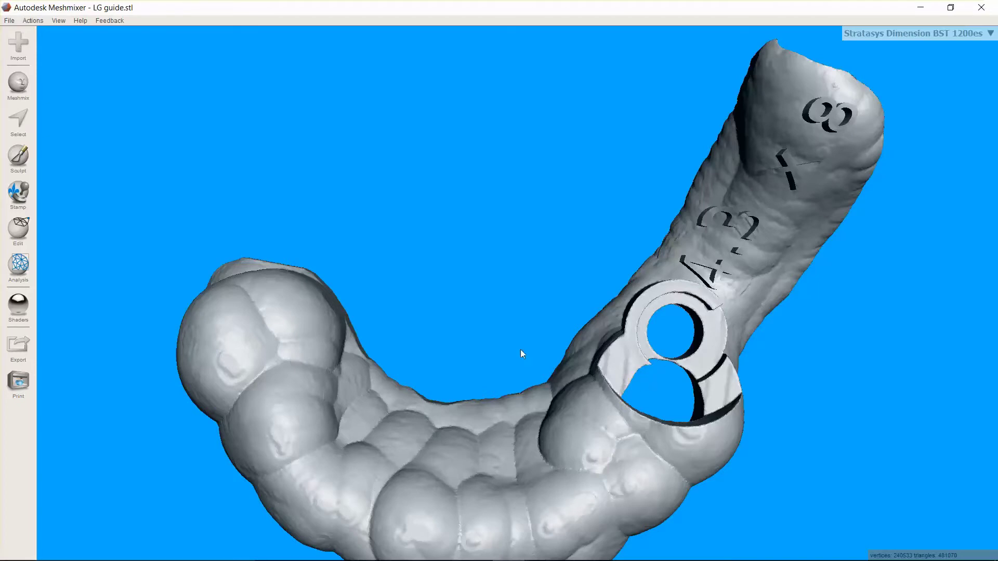
scroll(519, 349, "down", 5)
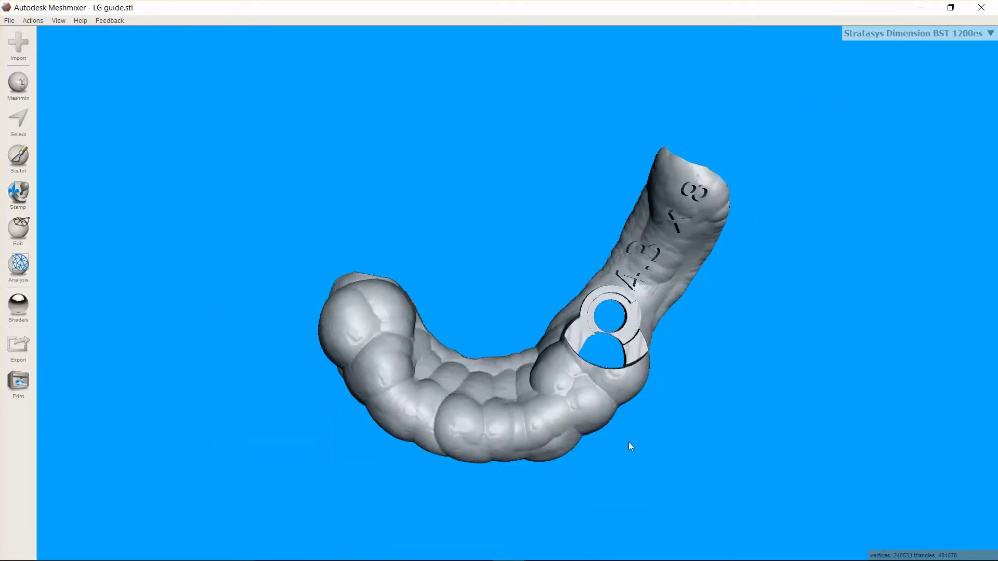
right_click_drag(628, 442, 535, 335)
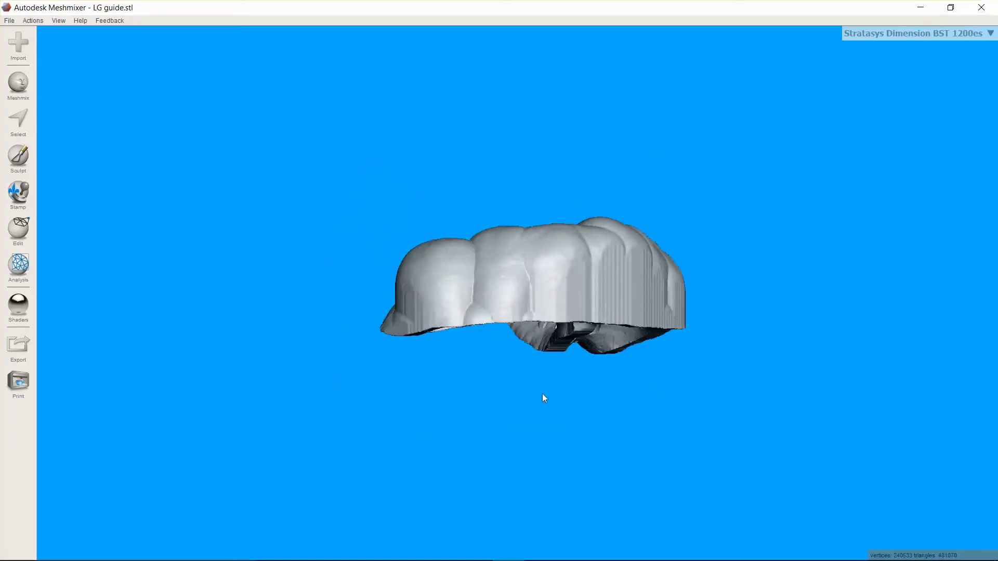
right_click_drag(543, 397, 567, 499)
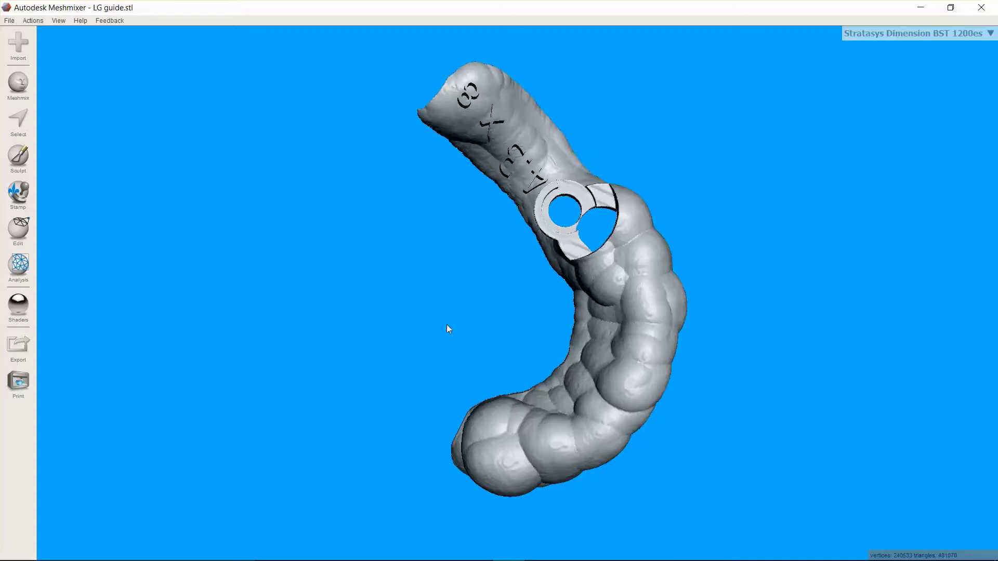
Step: Brush-select a broad patch on the outer side wall of the guide at its short molar end, down to the lower edge
mouse_move(534, 379)
right_mouse_down()
mouse_move(563, 450)
mouse_move(577, 394)
mouse_move(546, 389)
mouse_move(552, 339)
mouse_move(535, 395)
right_mouse_up()
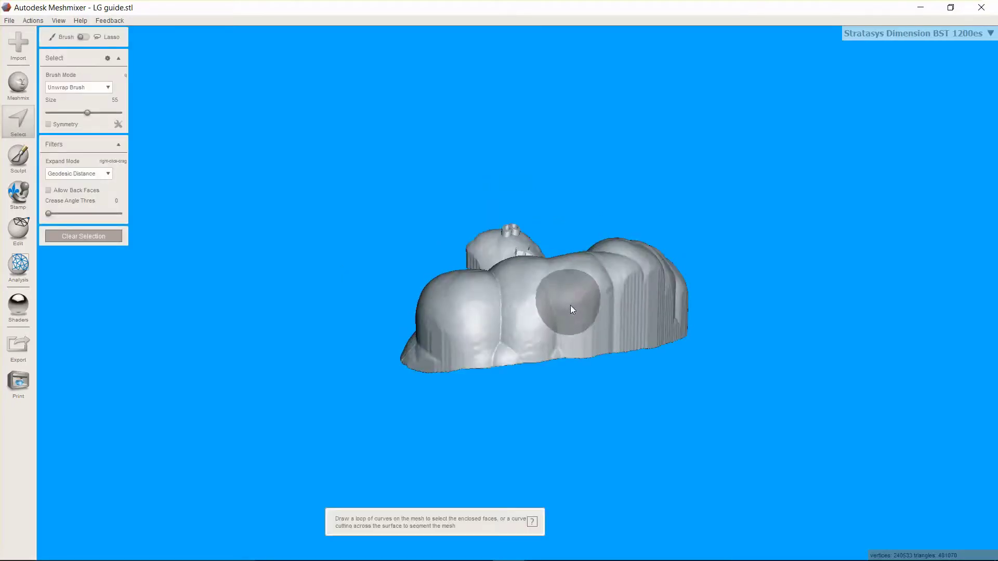
mouse_move(571, 312)
left_mouse_down()
mouse_move(546, 333)
mouse_move(498, 343)
mouse_move(459, 343)
mouse_move(447, 322)
mouse_move(543, 300)
mouse_move(581, 334)
left_mouse_up()
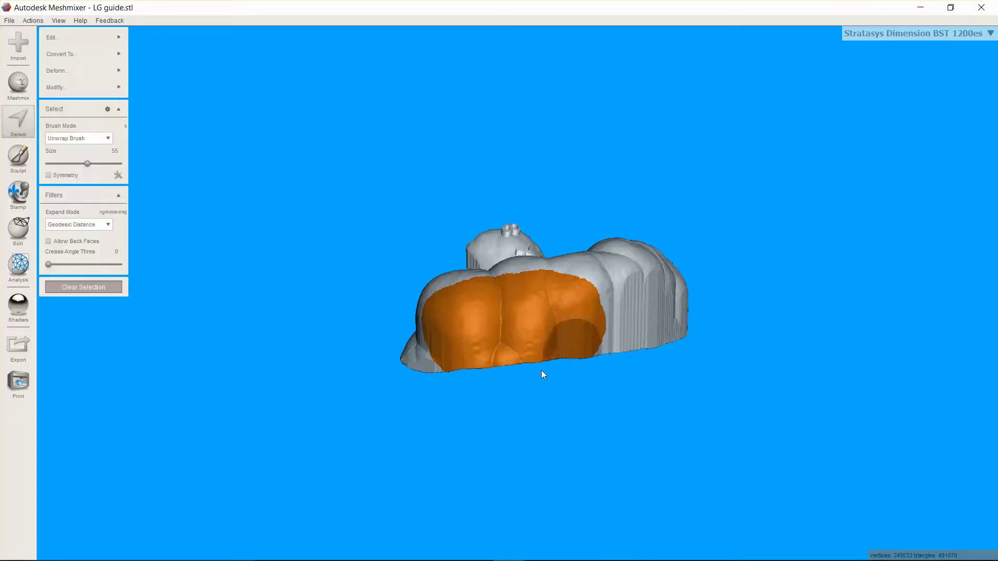
right_click_drag(541, 372, 532, 263)
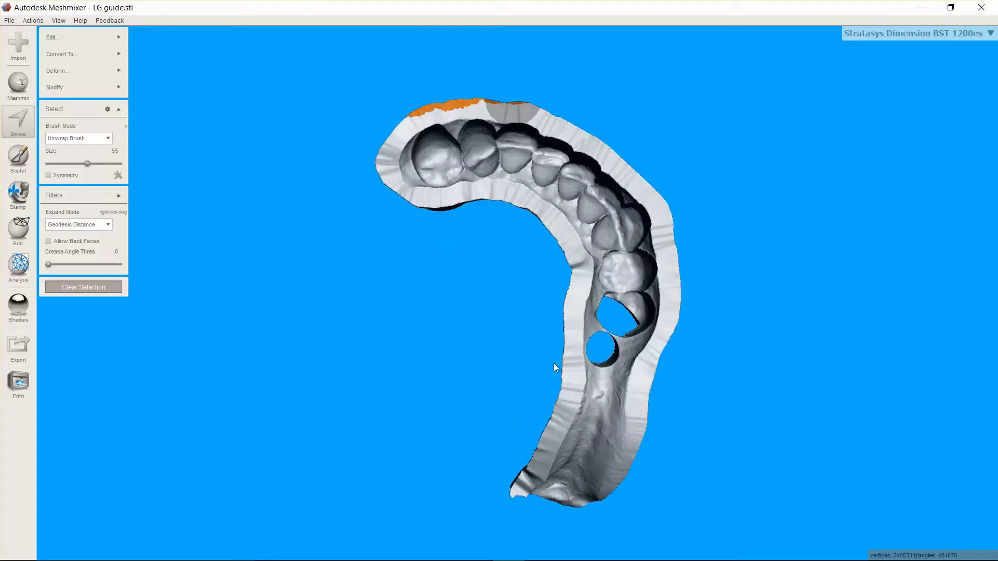
right_click_drag(554, 363, 522, 299)
scroll(520, 298, "down", 4)
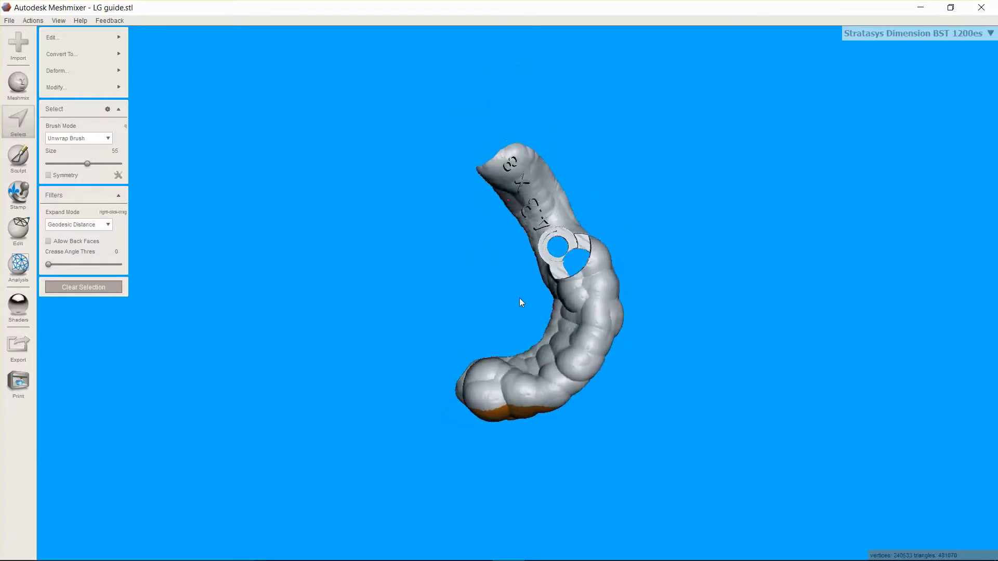
Step: Pull the selected faces straight outward into a long block with Face Transform, lower them slightly, and accept the transform
key("t")
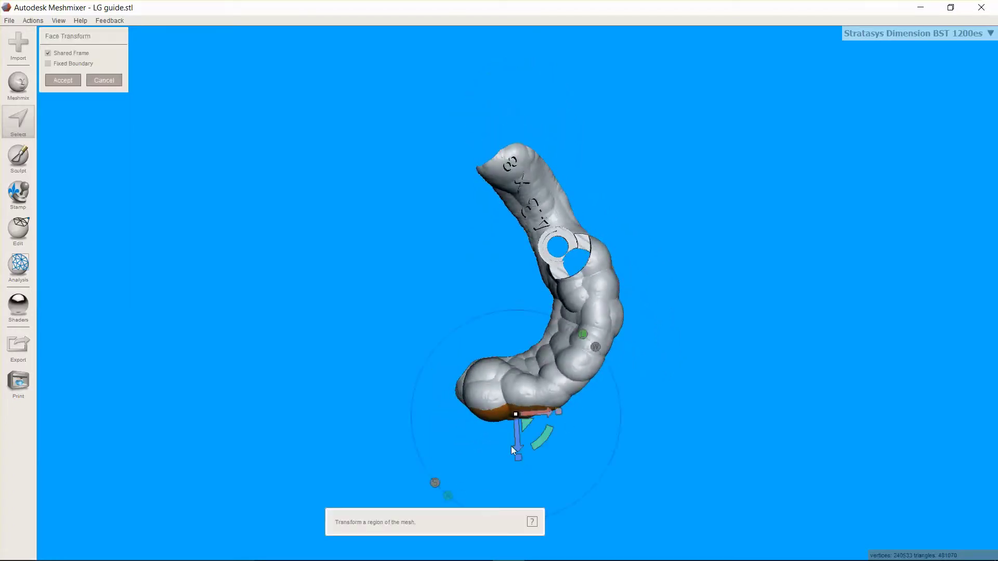
left_click_drag(517, 446, 548, 482)
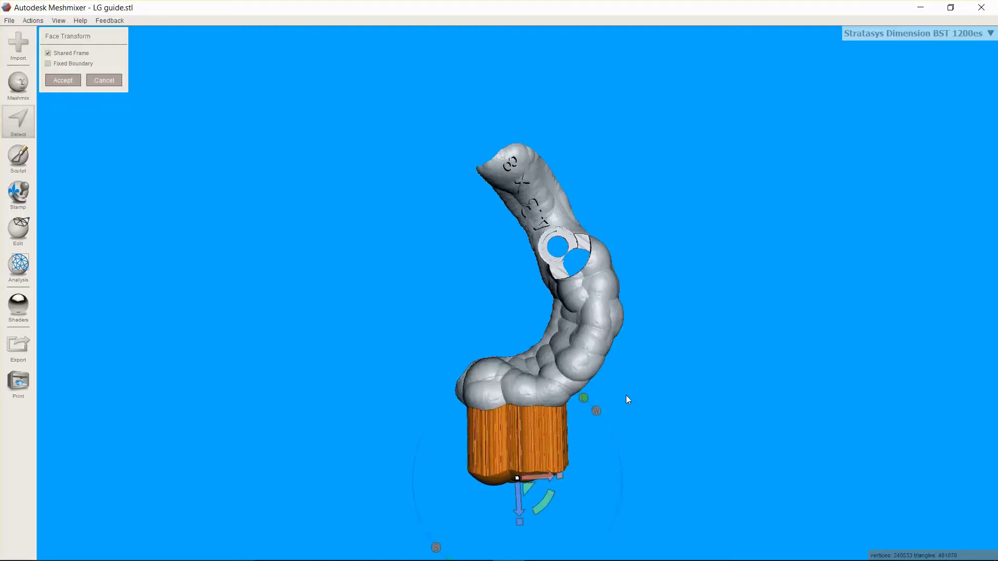
right_click_drag(626, 398, 527, 162)
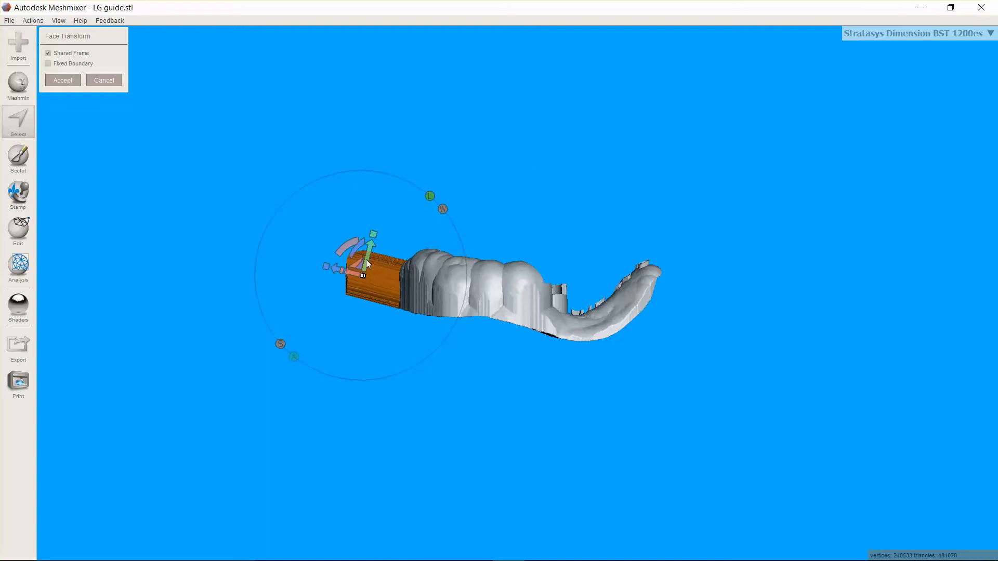
left_click_drag(366, 261, 366, 281)
right_click_drag(555, 322, 621, 318)
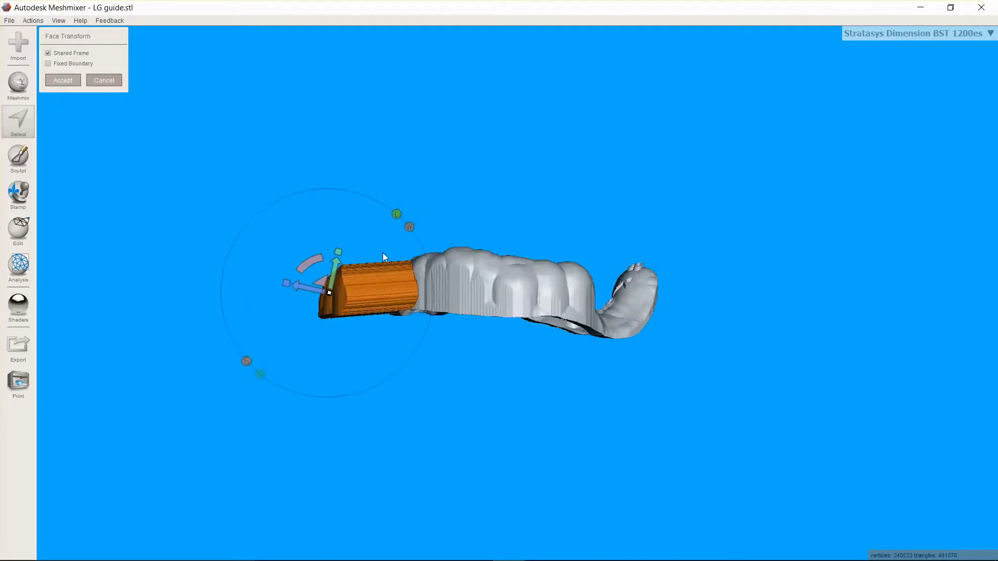
key("Return")
Step: Clear the selection and plane-cut the extruded block just outside the guide wall, discarding the outer part to leave a short flat base
right_click_drag(452, 288, 488, 369)
left_click(489, 369)
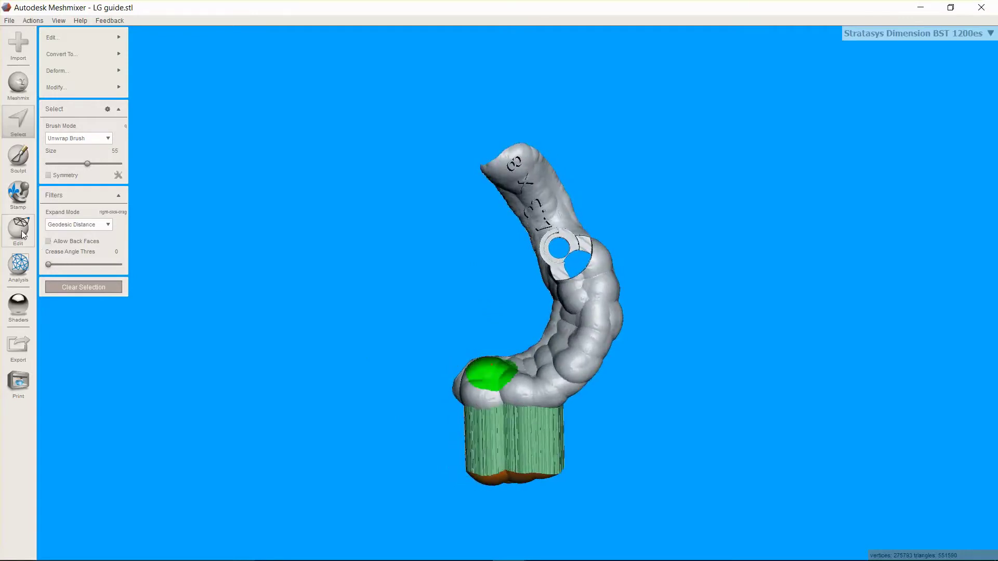
left_click(74, 288)
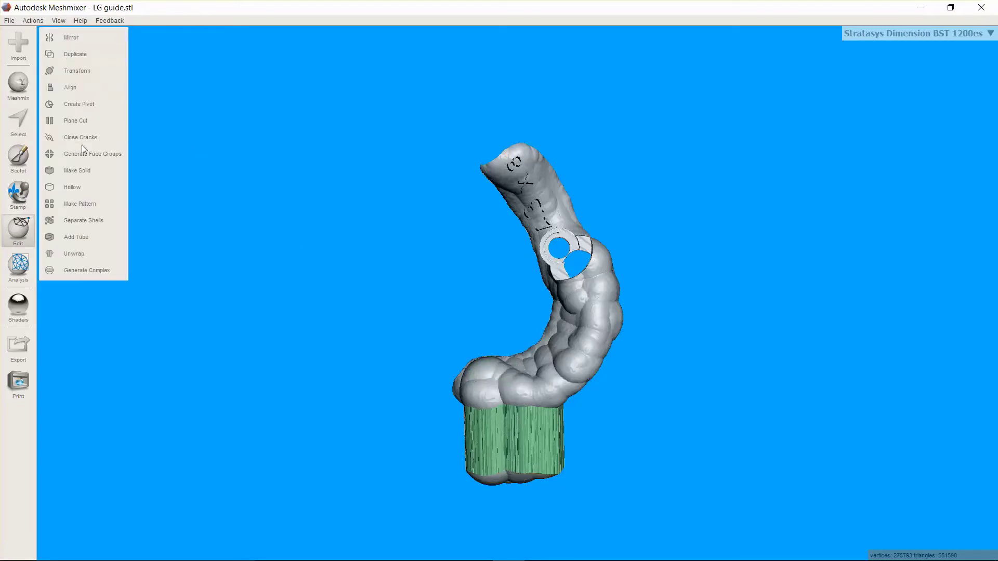
left_click(79, 120)
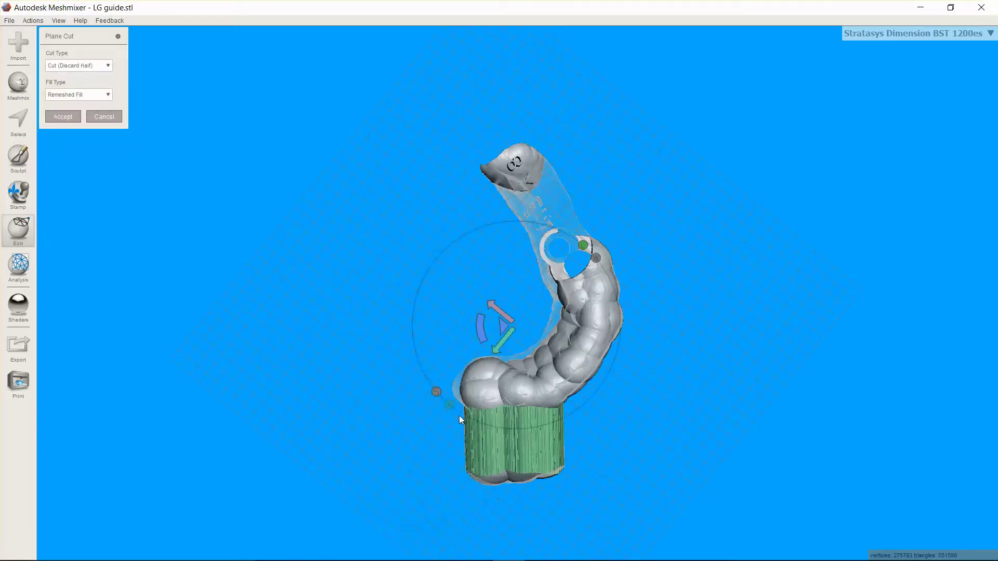
left_click_drag(459, 416, 600, 414)
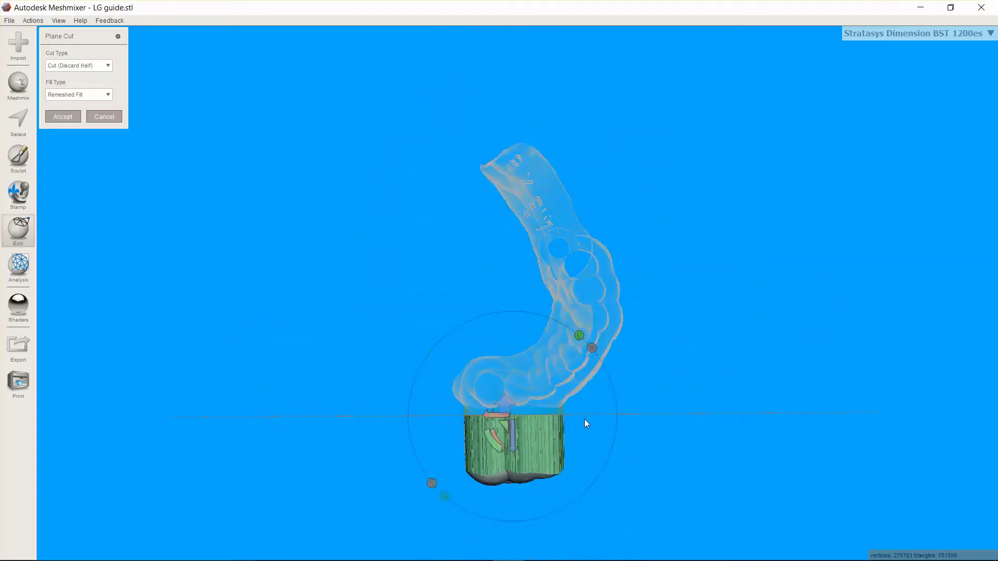
left_click(509, 398)
right_click_drag(684, 354, 708, 267)
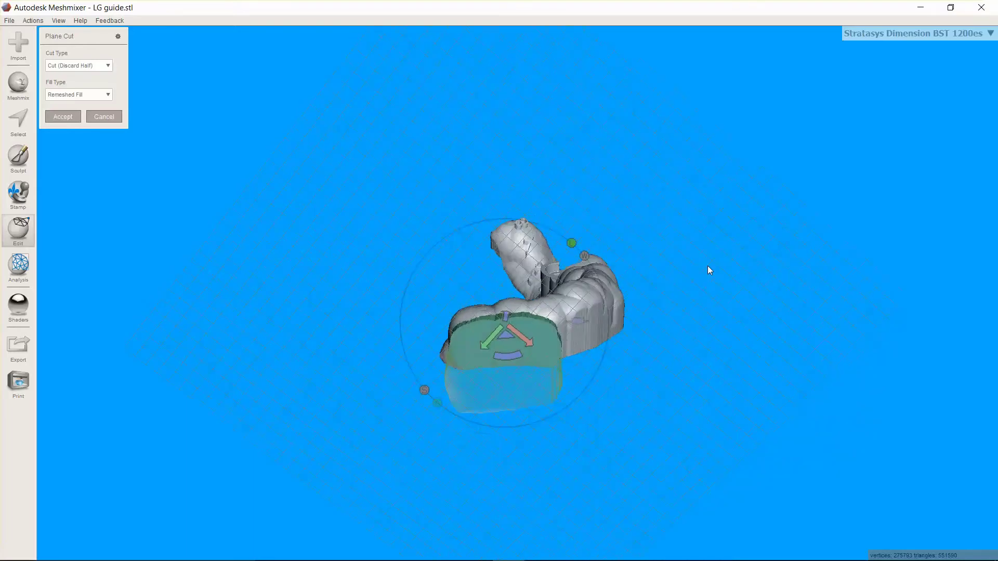
right_click_drag(639, 319, 554, 395)
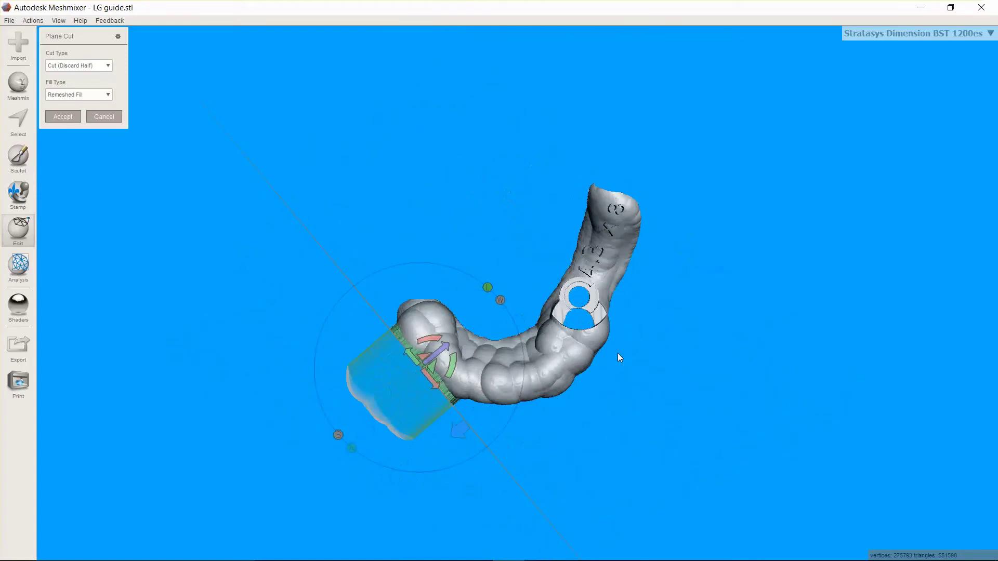
right_click_drag(527, 277, 291, 143)
left_click(72, 116)
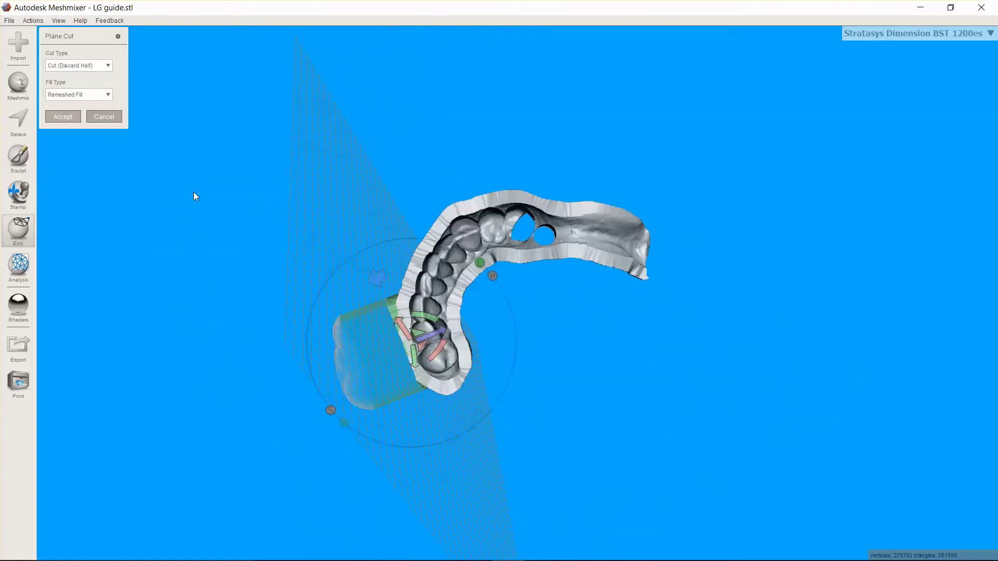
Step: Export the modified mesh to the Desktop as a binary STL, overwriting the LG guide file
right_click_drag(478, 369, 510, 333)
left_click(9, 20)
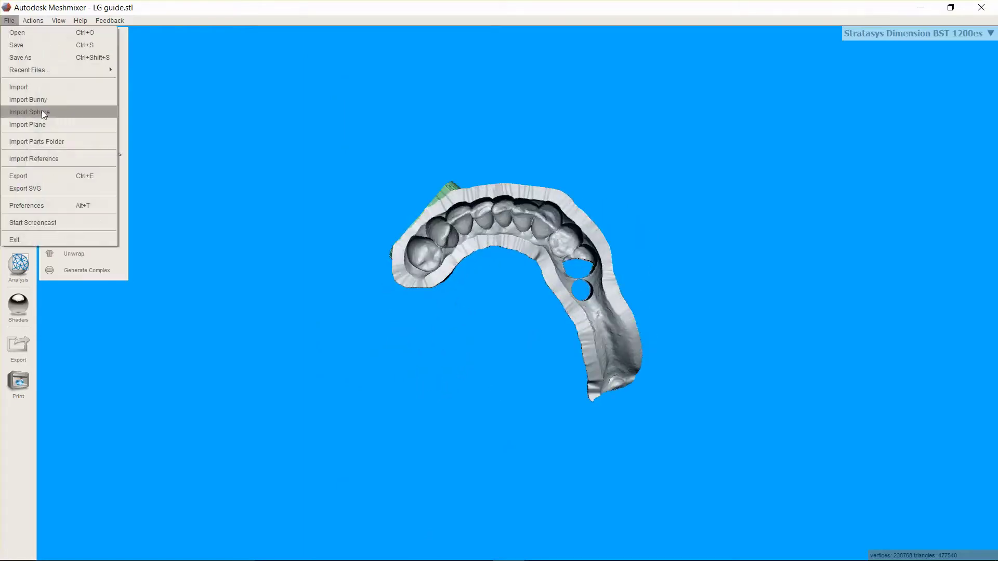
left_click(32, 175)
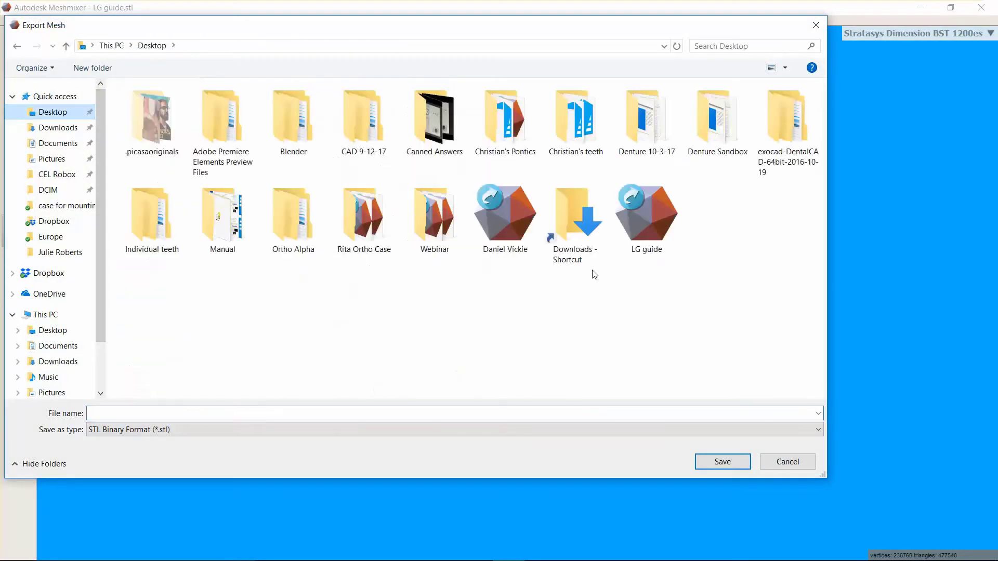
left_click(626, 231)
left_click(744, 467)
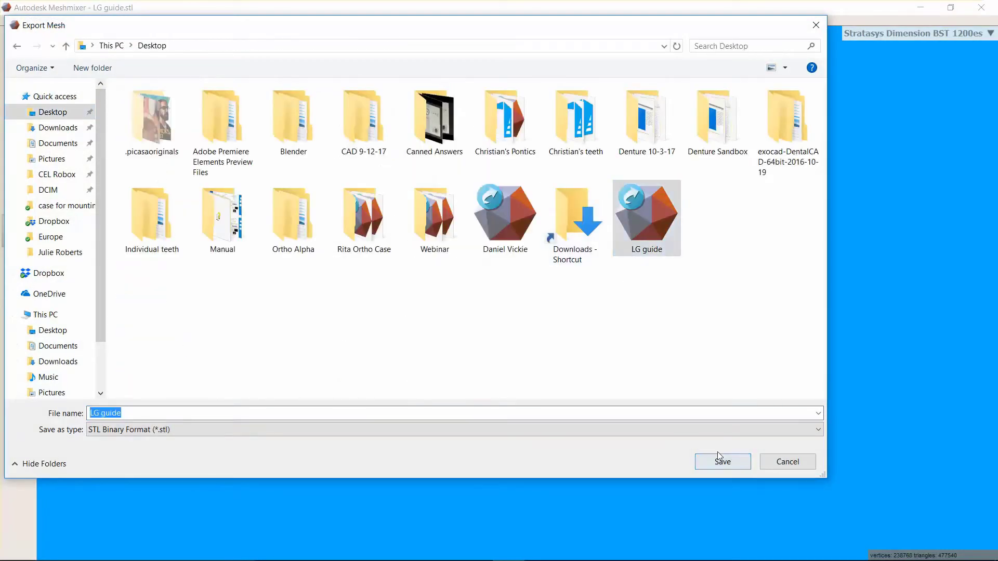
left_click(530, 288)
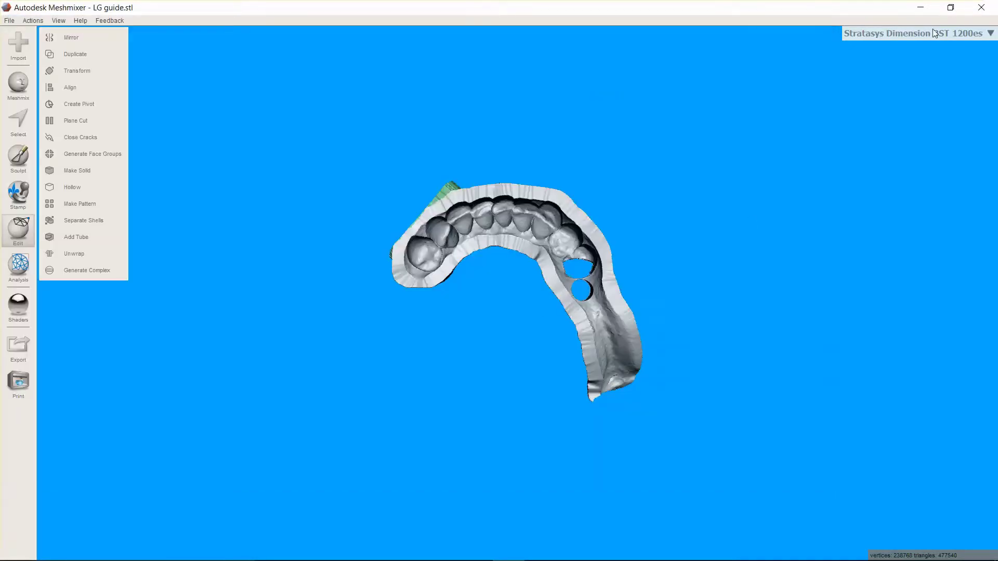
Step: Switch to RayWare and load the LG guide model from the Desktop onto the build platform
left_click(915, 7)
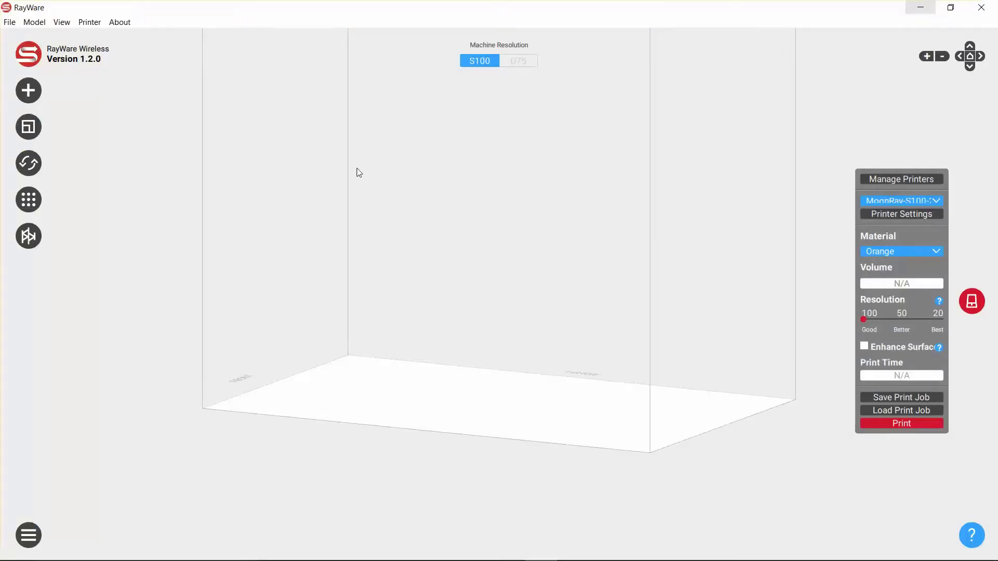
left_click(31, 101)
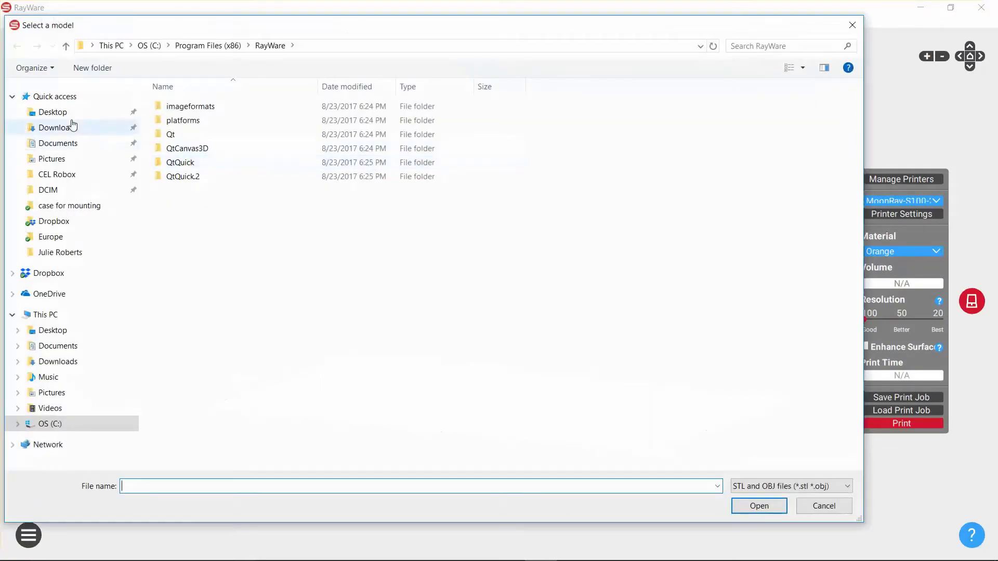
left_click(55, 113)
left_click(675, 217)
double_click(675, 218)
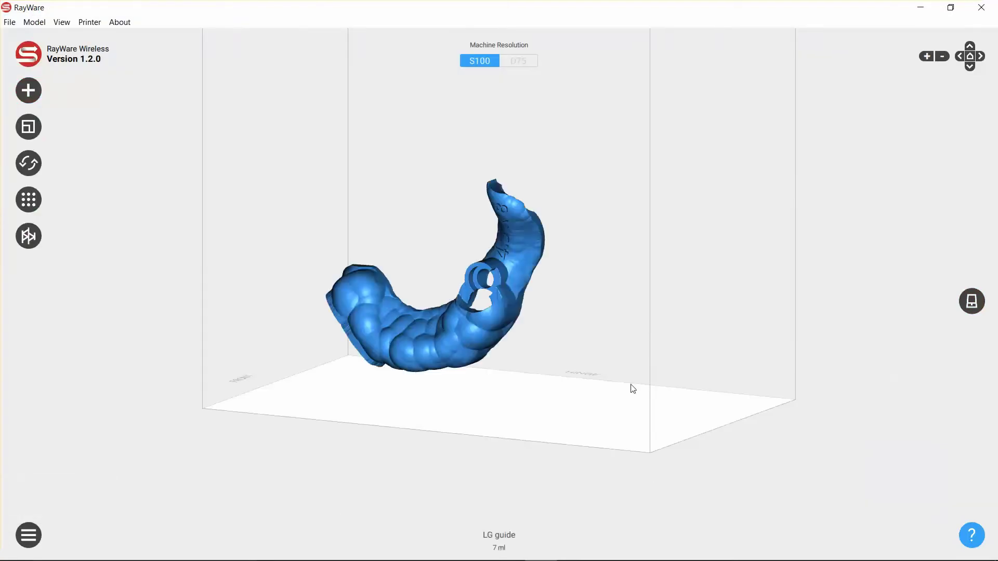
Step: Center the guide model in the build platform
left_click_drag(631, 390, 732, 365)
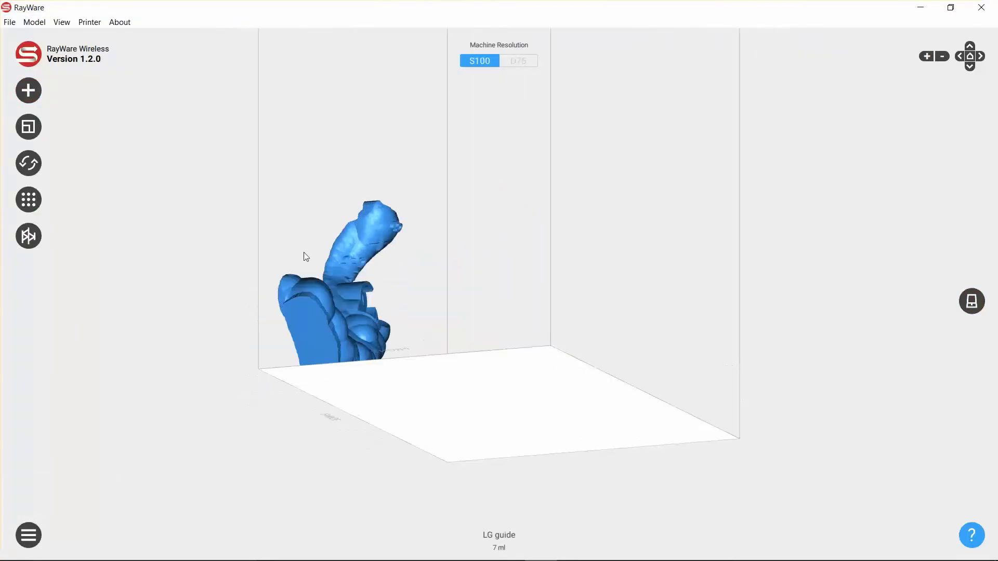
left_click(28, 196)
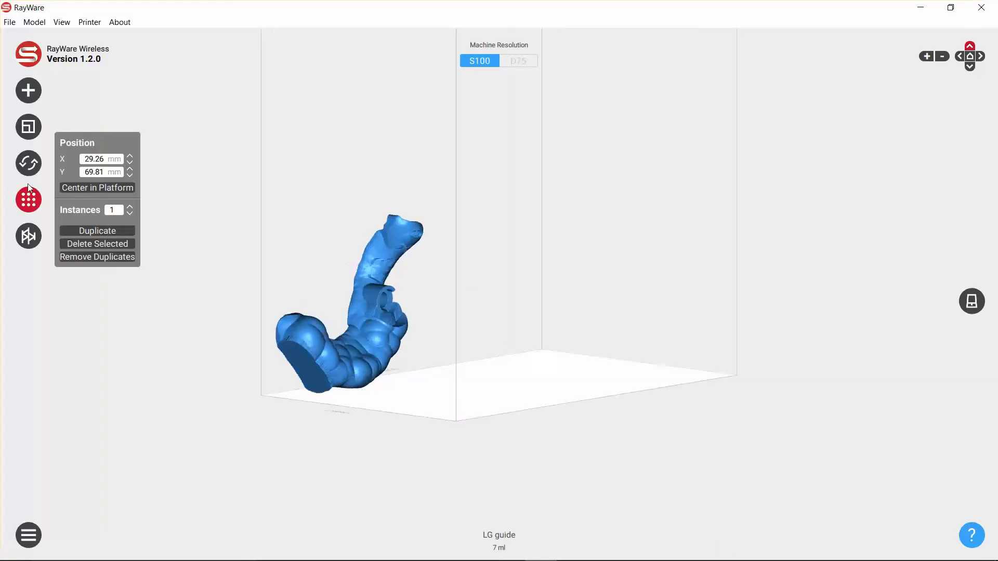
left_click(32, 170)
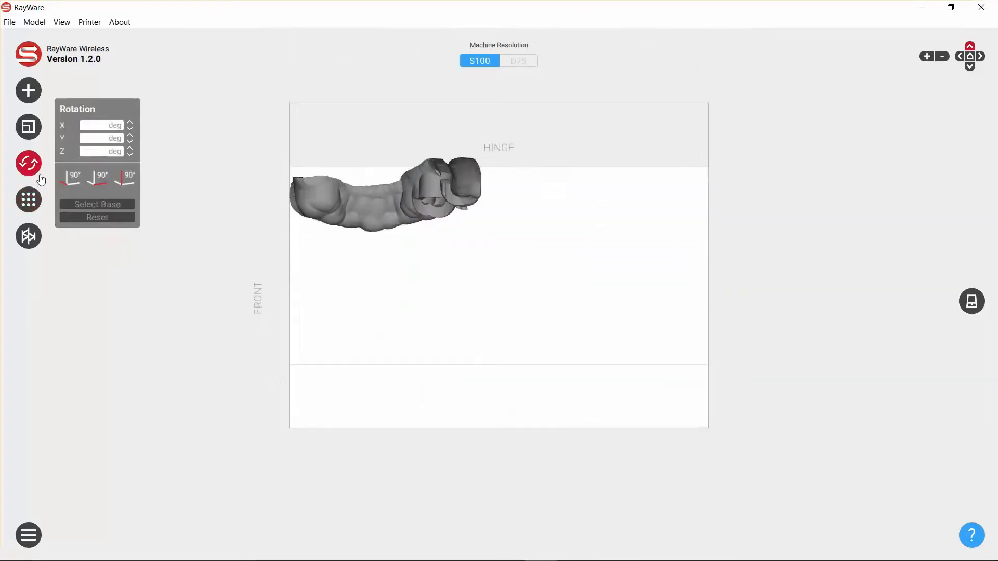
left_click(32, 199)
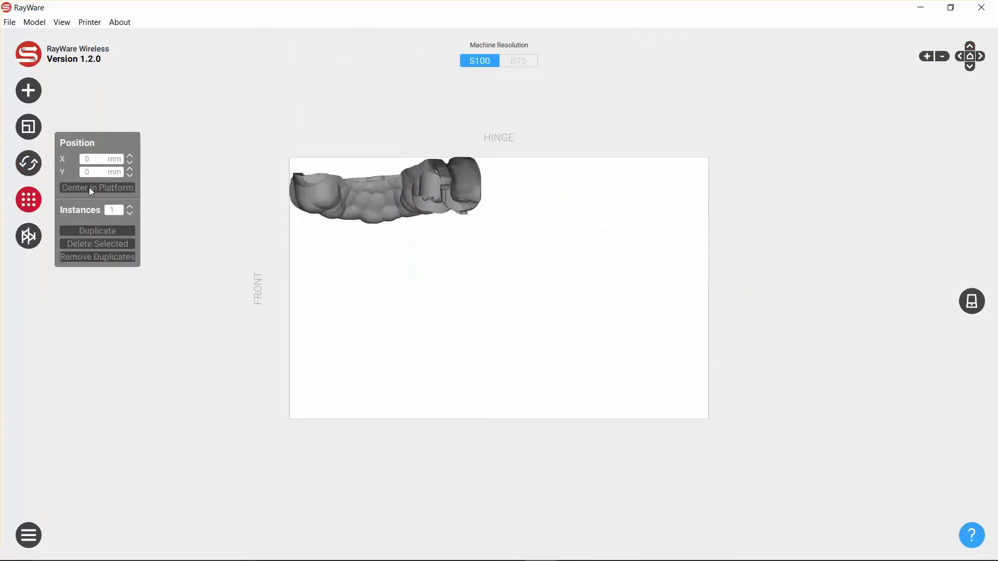
left_click(293, 211)
left_click(92, 188)
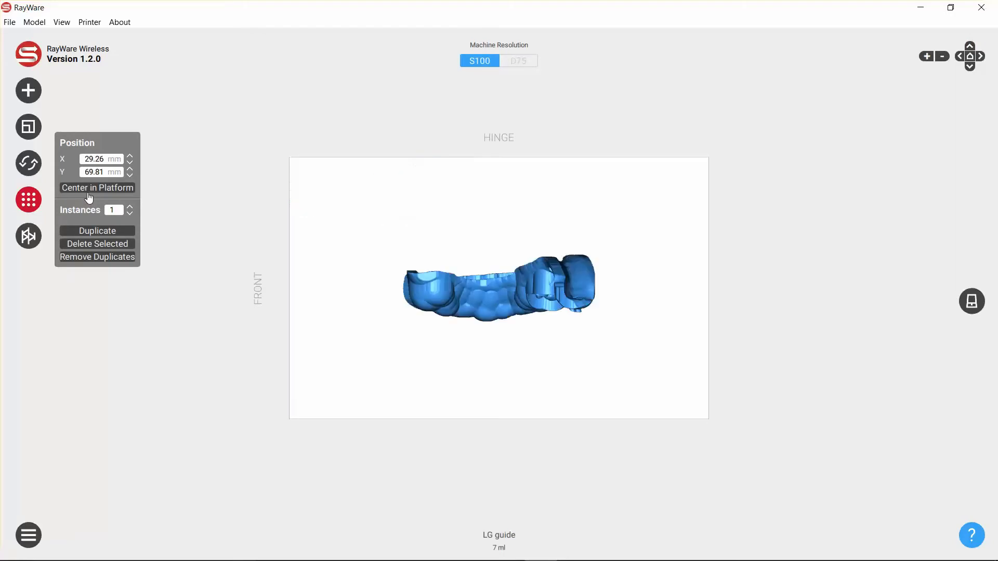
Step: Set the flat cut face at the molar end as the model's base so the guide stands upright on the platform
left_click(28, 164)
left_click(111, 208)
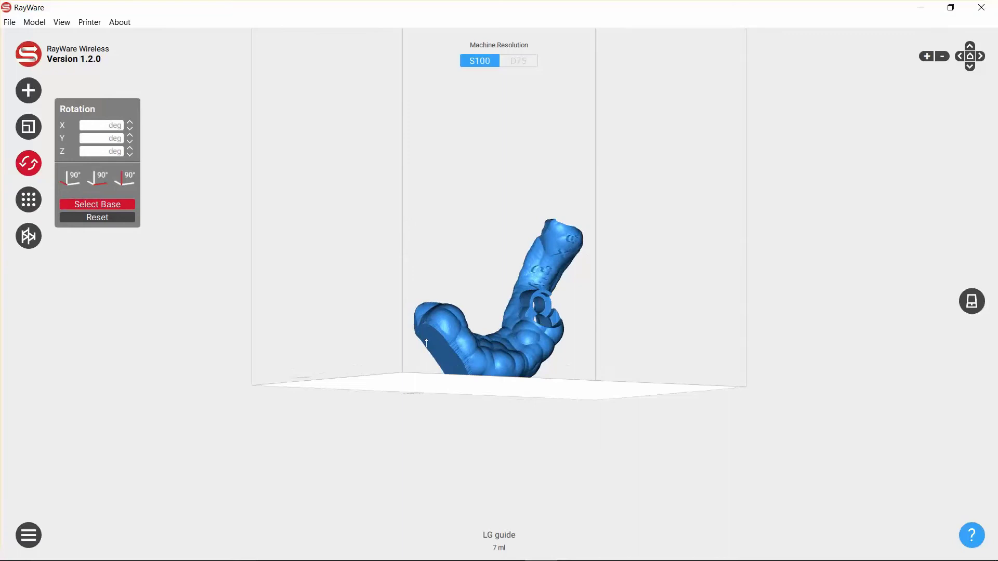
left_click(445, 356)
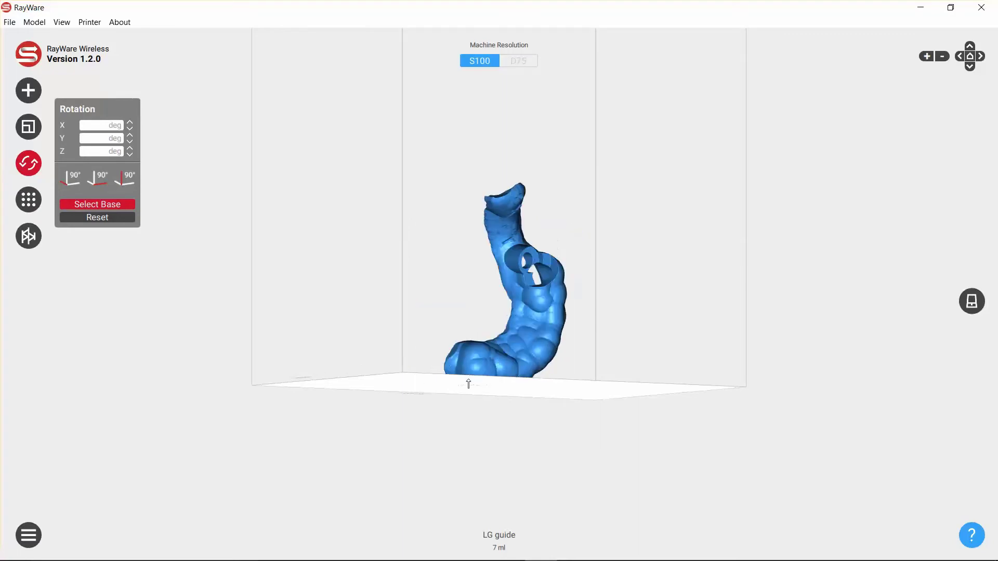
left_click_drag(519, 412, 467, 280)
scroll(471, 209, "up", 3)
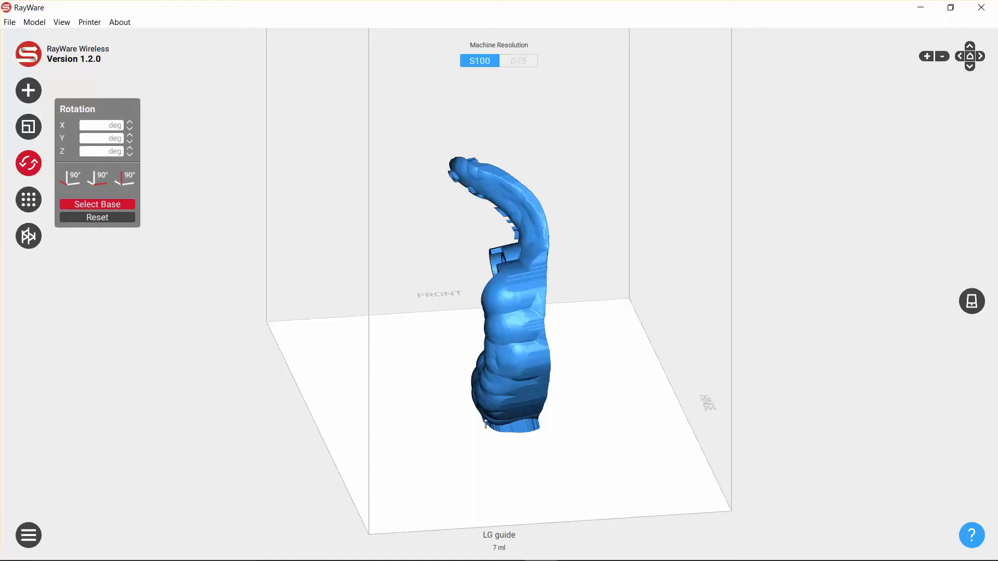
Step: Open the print settings and start printing the upright guide
left_click_drag(485, 425, 146, 275)
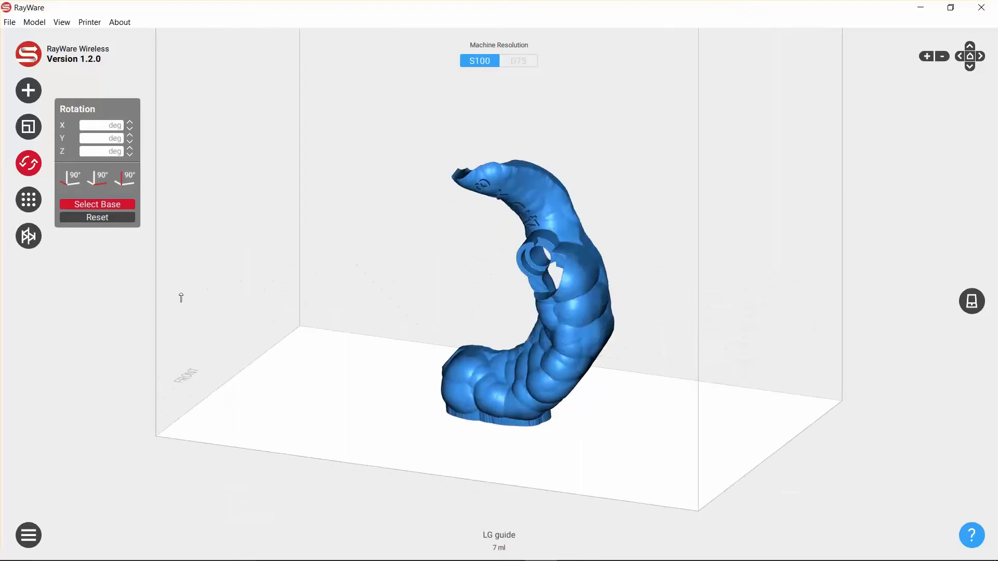
left_click(972, 308)
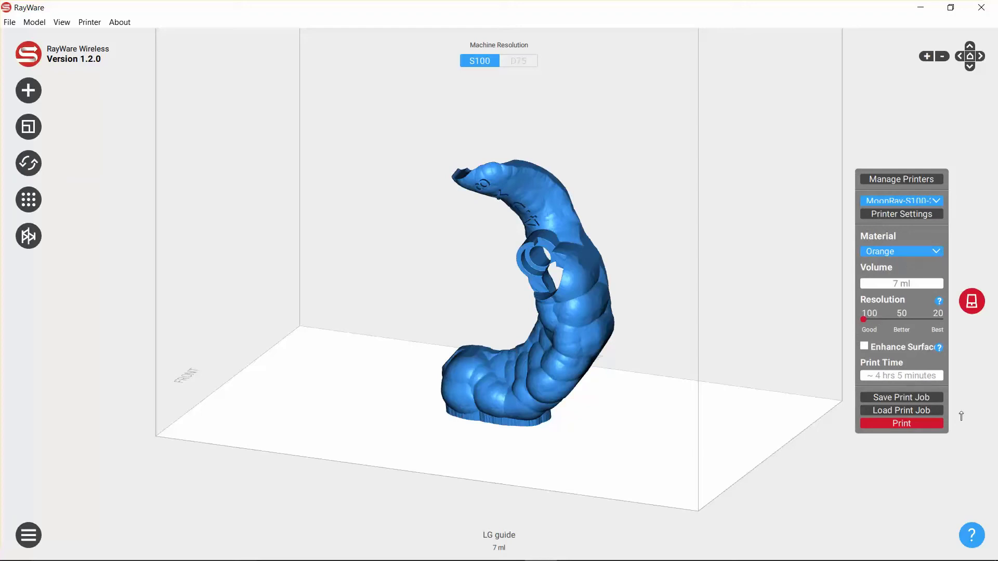
left_click(901, 424)
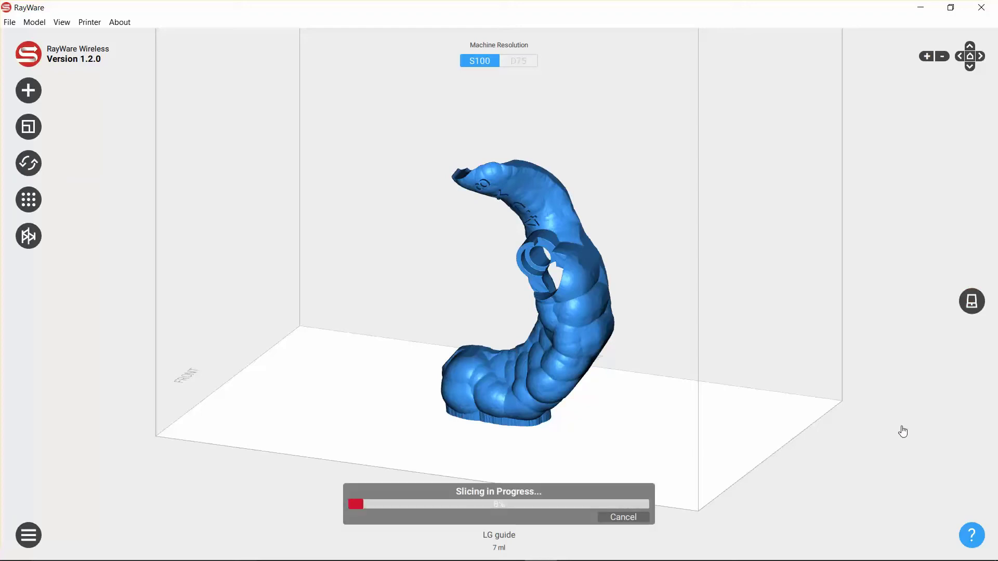